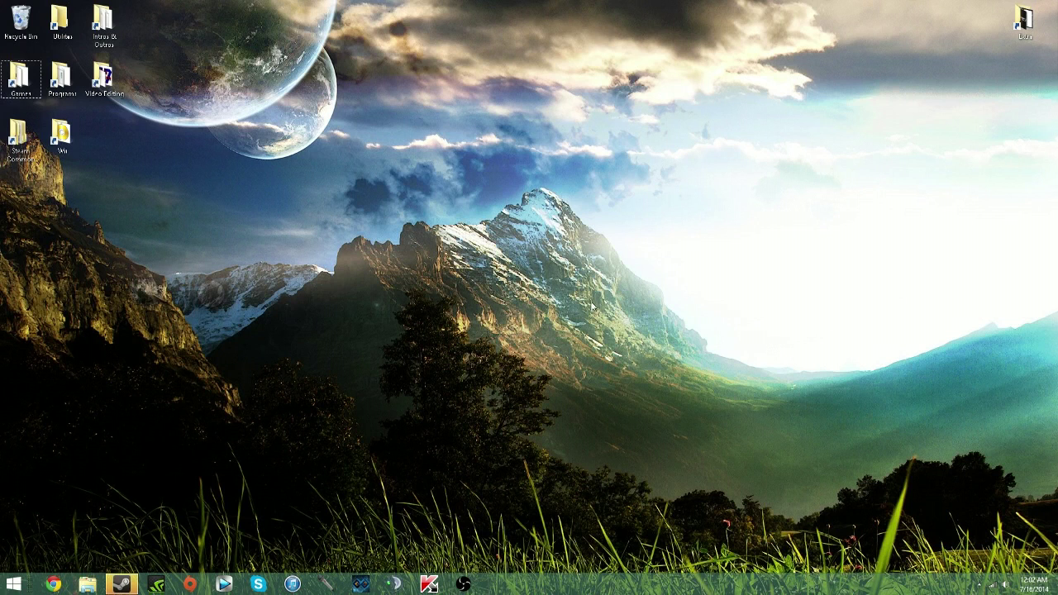
- Launch PlanetSide 2 from the Games folder on the desktop and close the folder window
{"action": "double_click", "coordinate": [18, 76]}
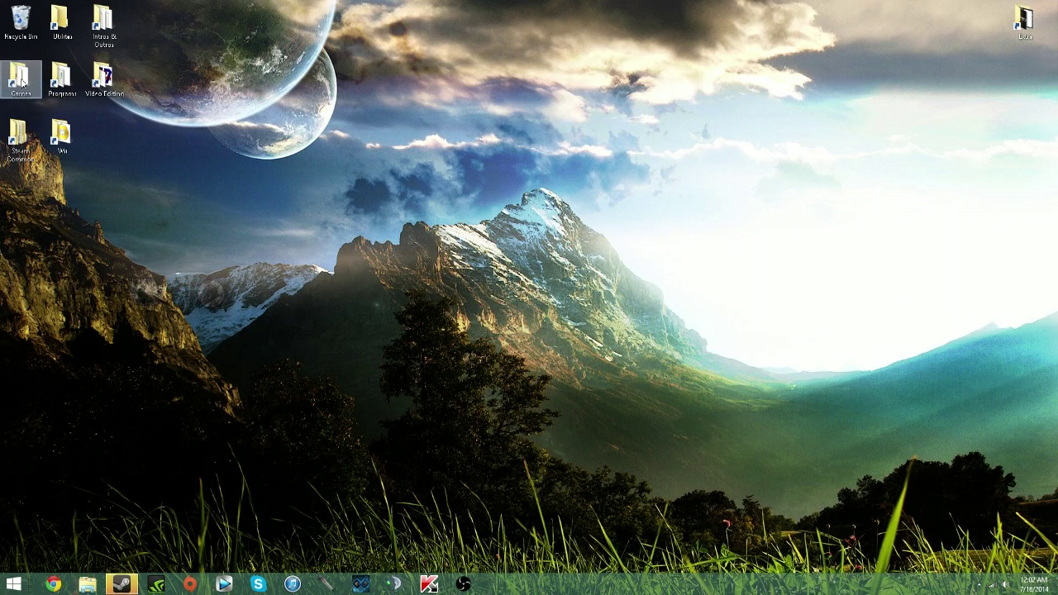
{"action": "scroll", "coordinate": [568, 370], "scroll_direction": "down", "scroll_amount": 1}
{"action": "left_click", "coordinate": [549, 419]}
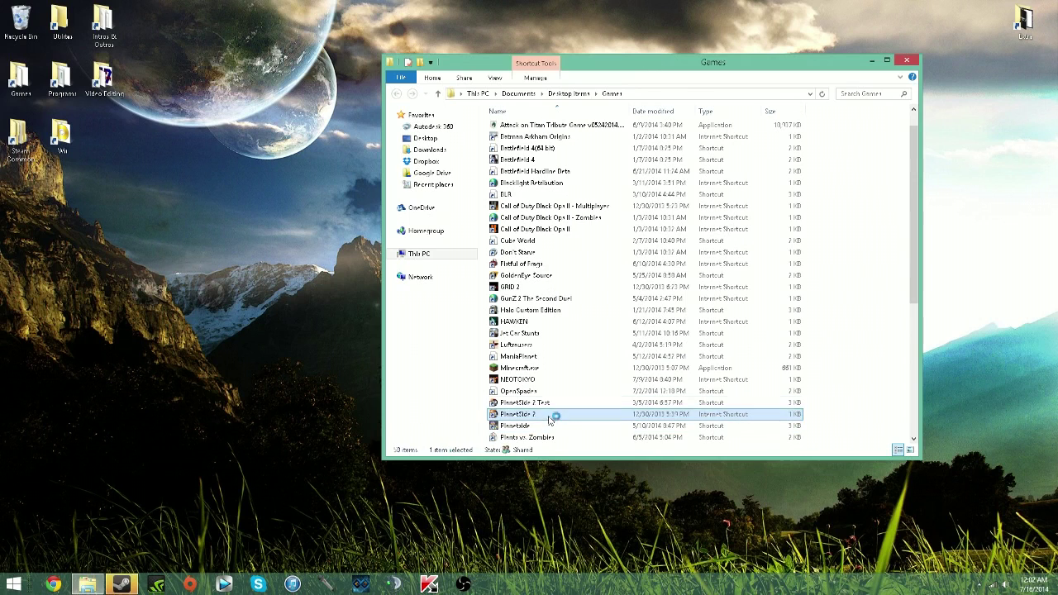
{"action": "left_click", "coordinate": [906, 61]}
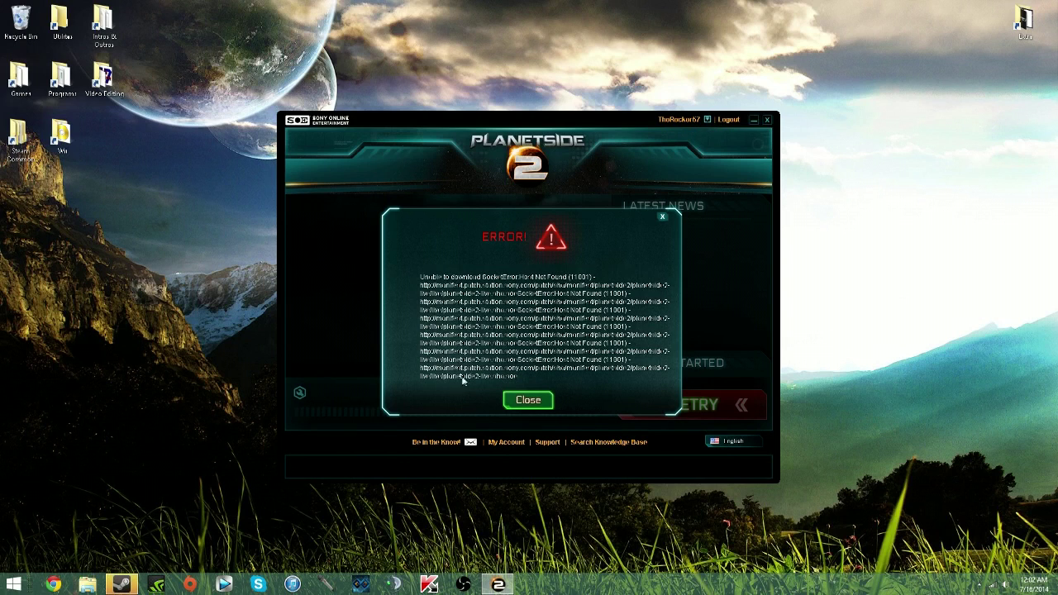
- Examine the launcher's download error message, dismiss it and close the PlanetSide 2 launcher
{"action": "left_click_drag", "start_coordinate": [486, 238], "coordinate": [577, 378]}
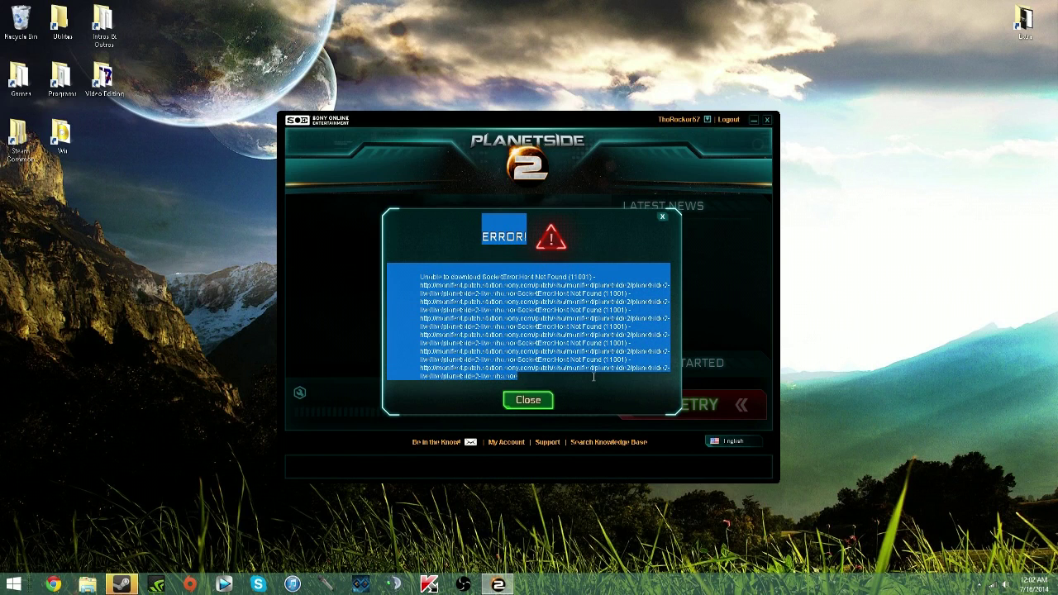
{"action": "left_click", "coordinate": [578, 379]}
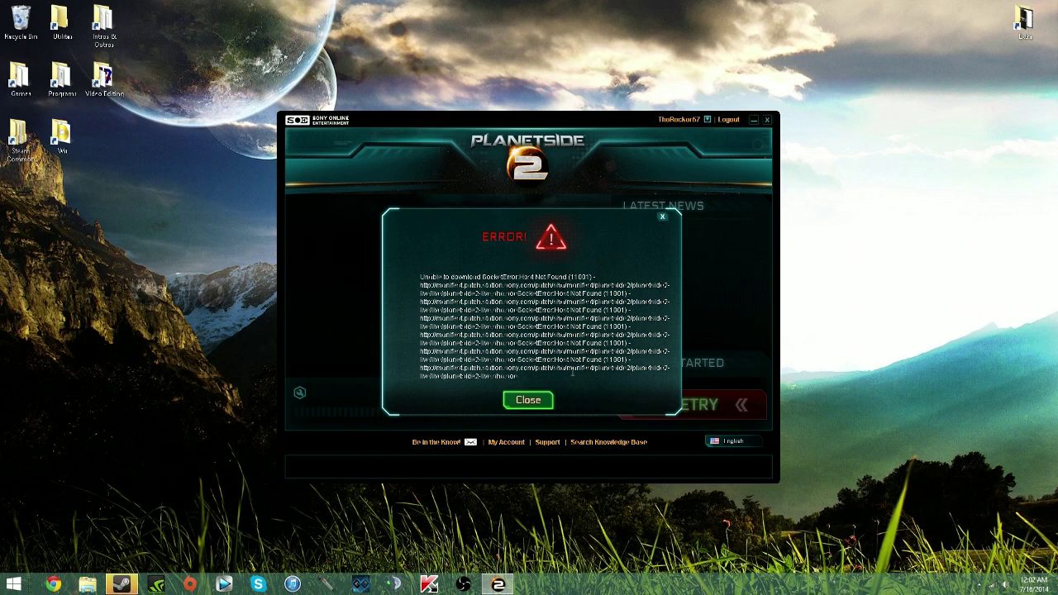
{"action": "left_click", "coordinate": [528, 400]}
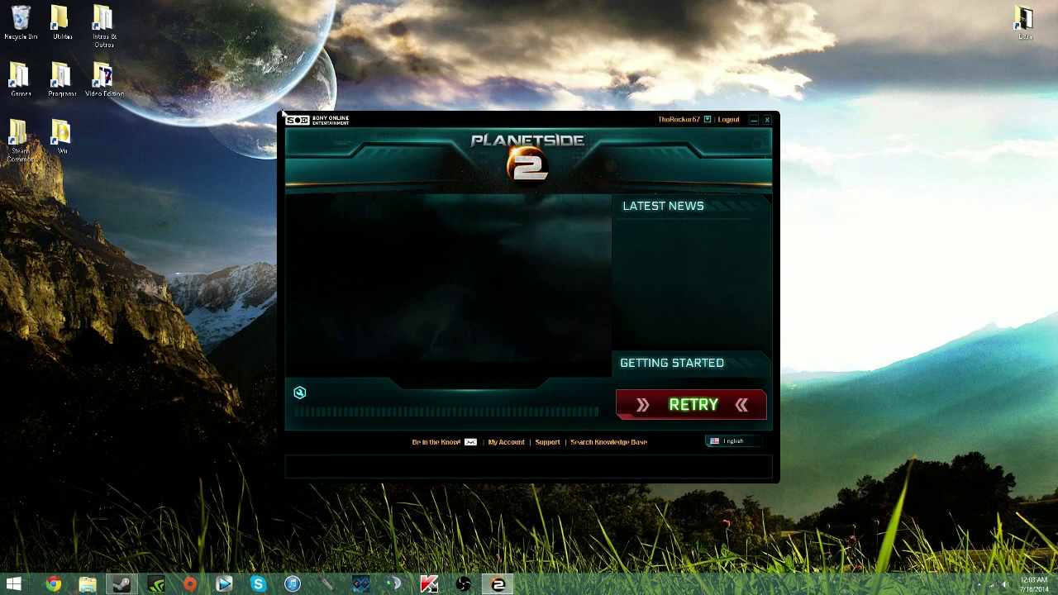
{"action": "mouse_move", "coordinate": [437, 297]}
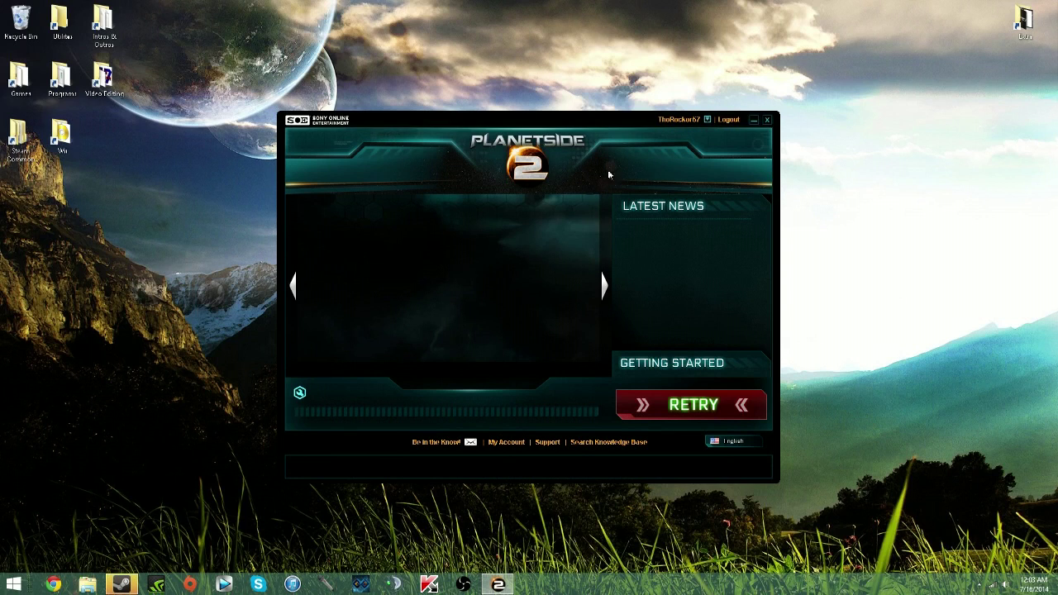
{"action": "left_click", "coordinate": [766, 121]}
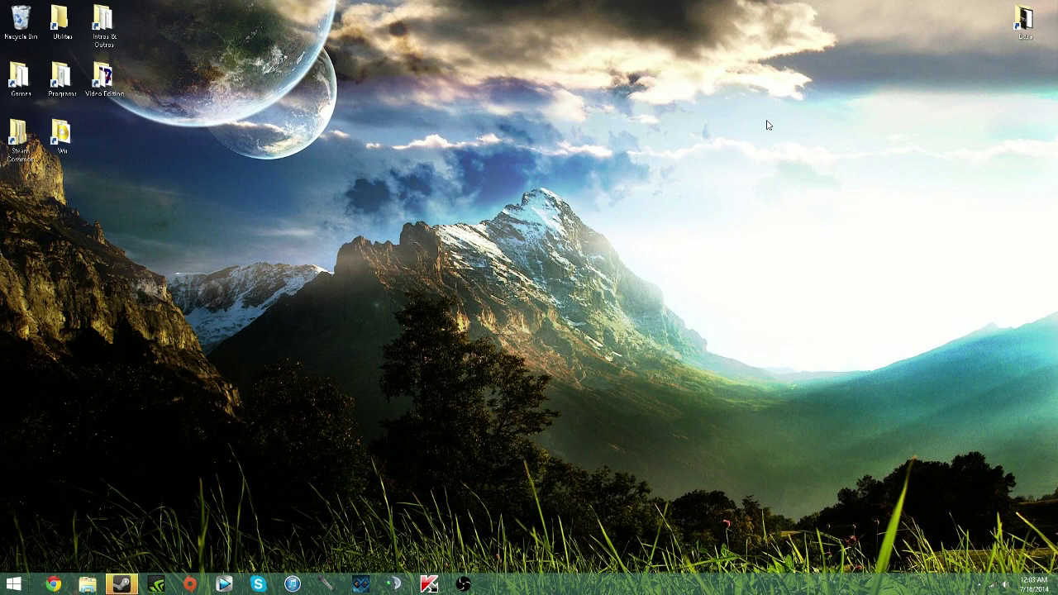
{"action": "mouse_move", "coordinate": [1047, 415]}
{"action": "left_click", "coordinate": [1034, 274]}
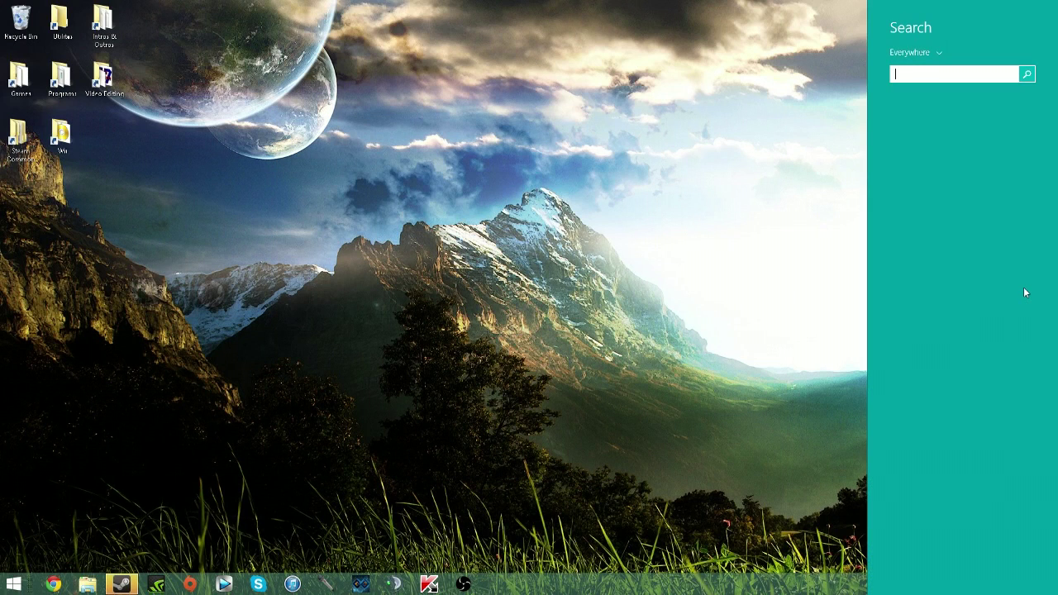
{"action": "type", "text": "NE"}
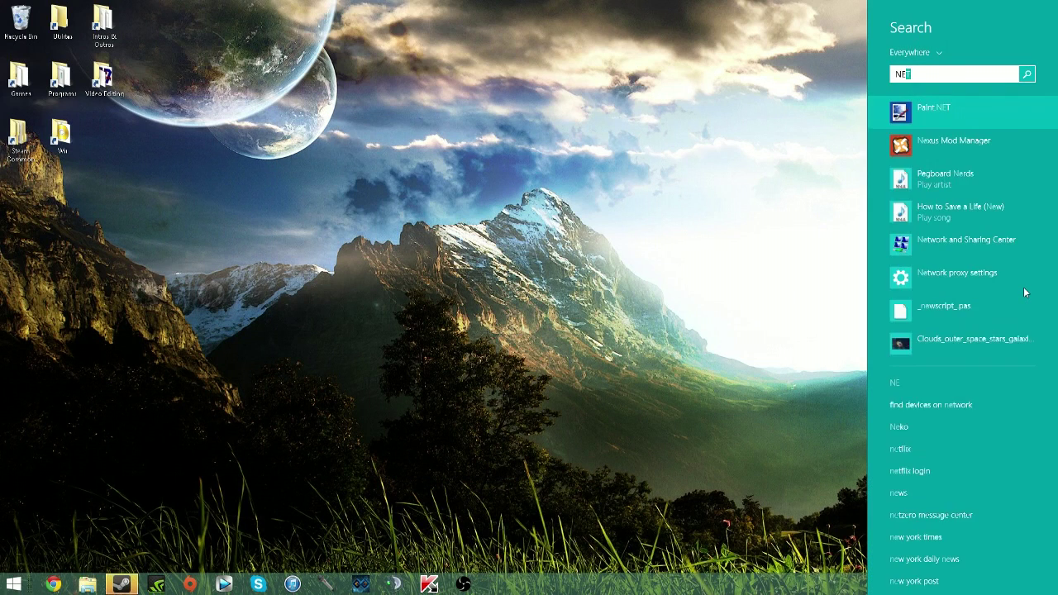
{"action": "type", "text": "t"}
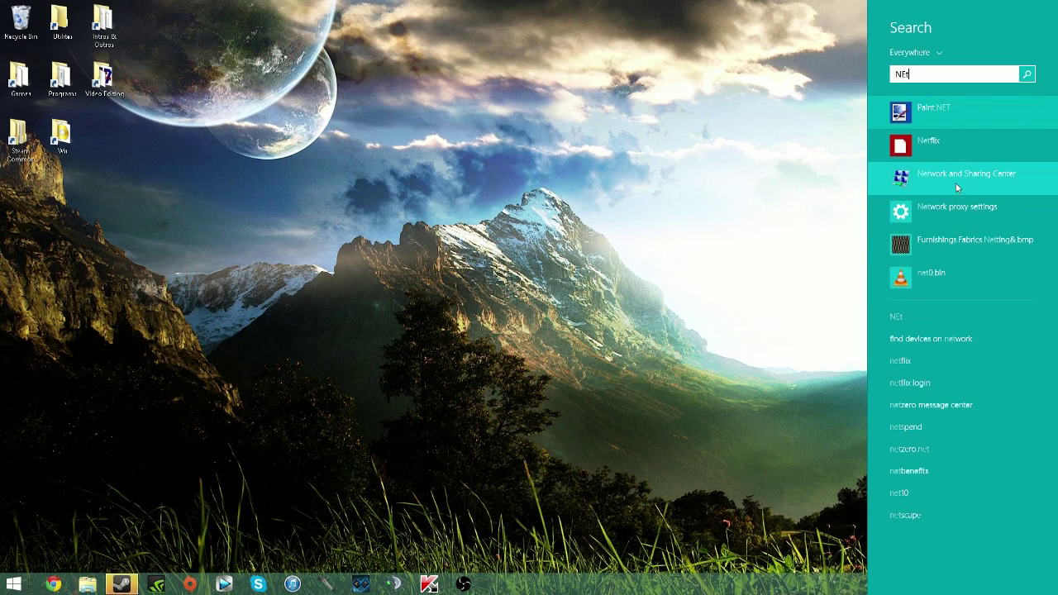
{"action": "left_click", "coordinate": [428, 302]}
{"action": "right_click", "coordinate": [430, 303]}
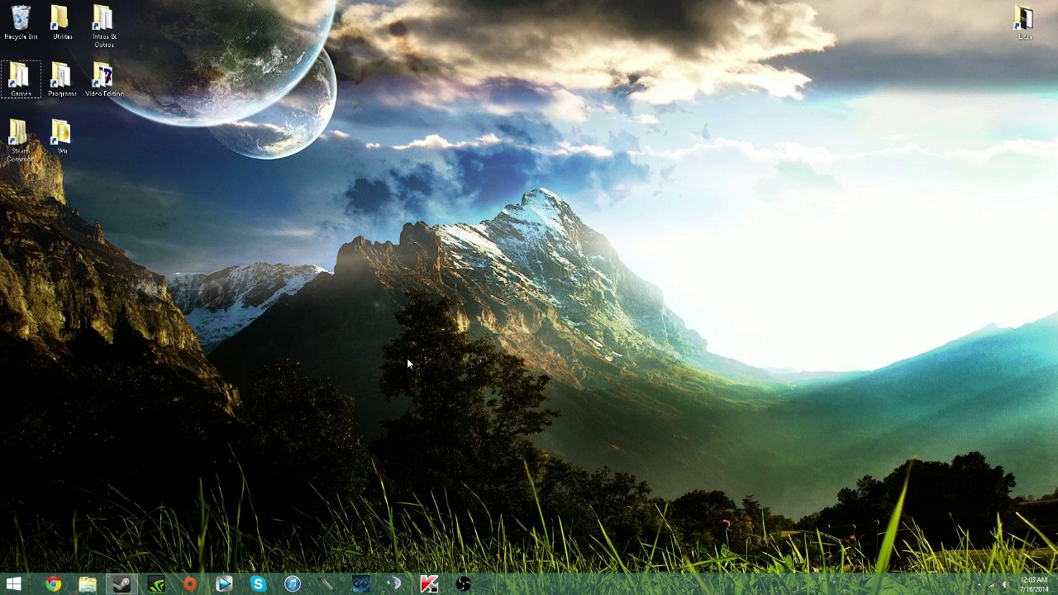
- Go from the desktop's Screen Resolution settings to Control Panel and open the Network and Sharing Center
{"action": "right_click", "coordinate": [407, 358]}
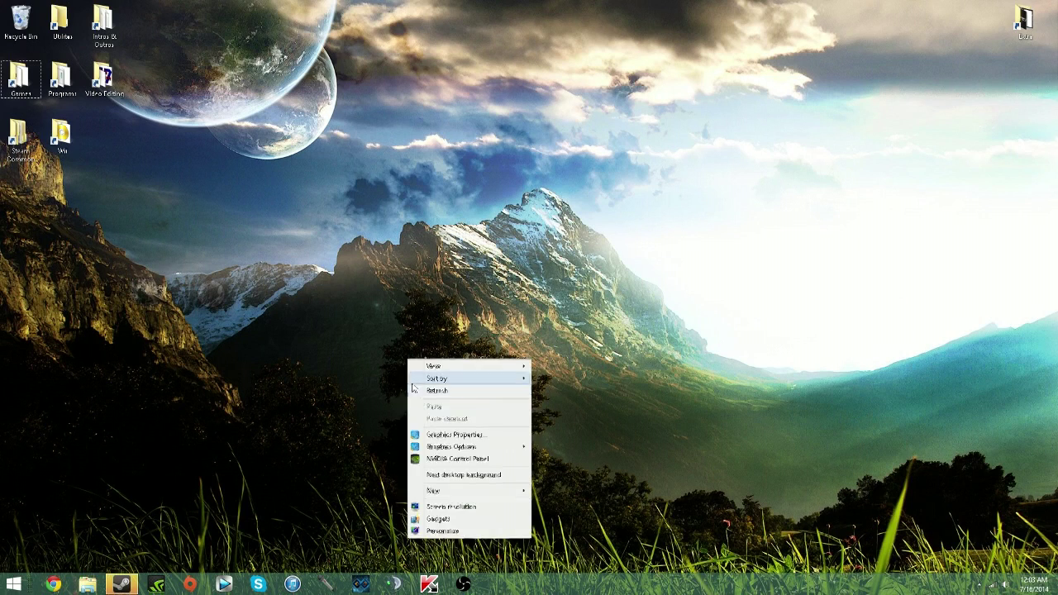
{"action": "left_click", "coordinate": [469, 508]}
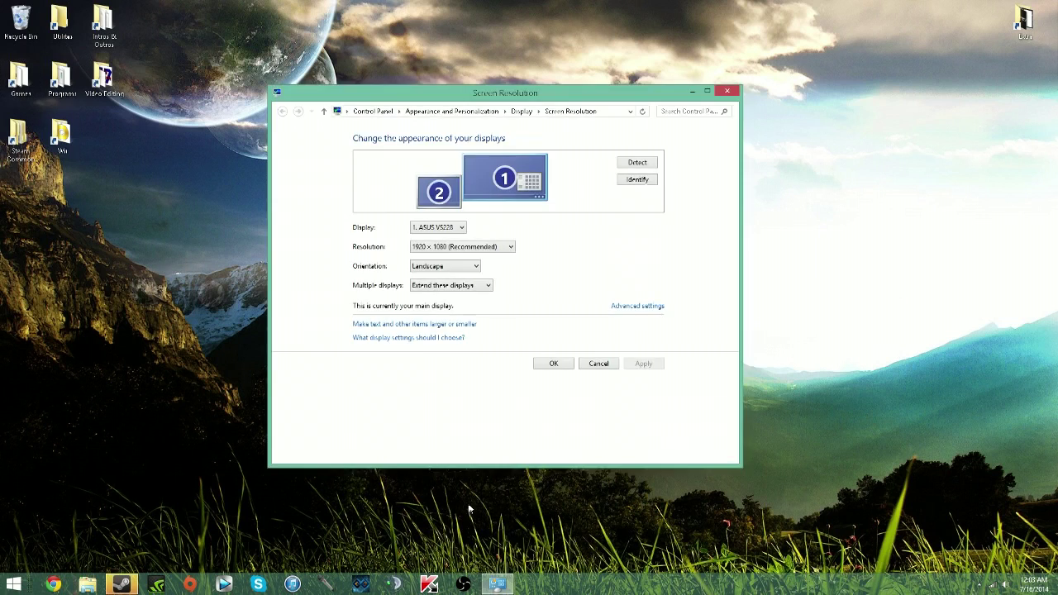
{"action": "left_click", "coordinate": [378, 111]}
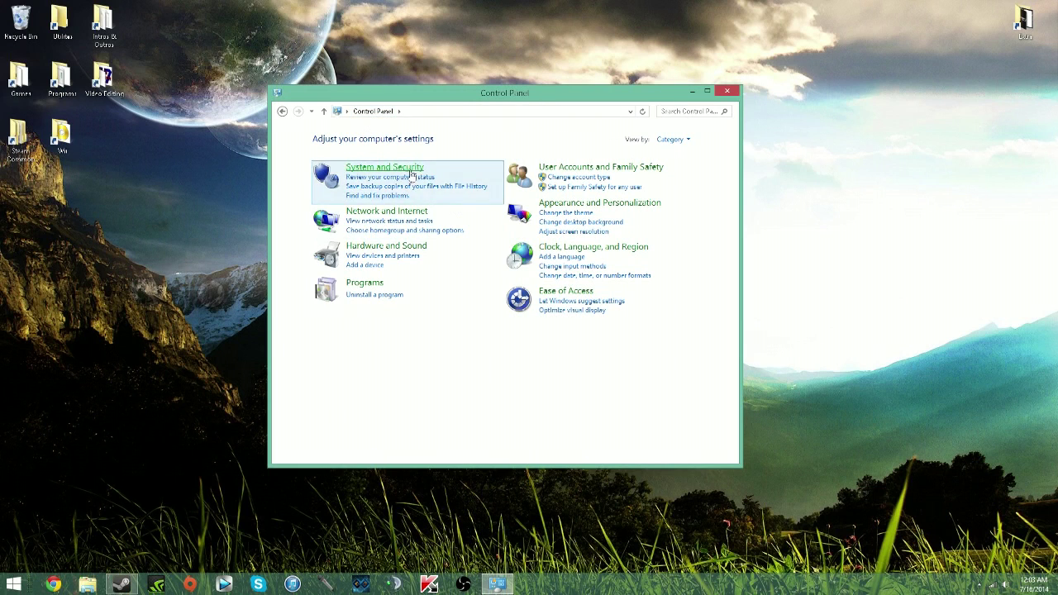
{"action": "left_click", "coordinate": [373, 213]}
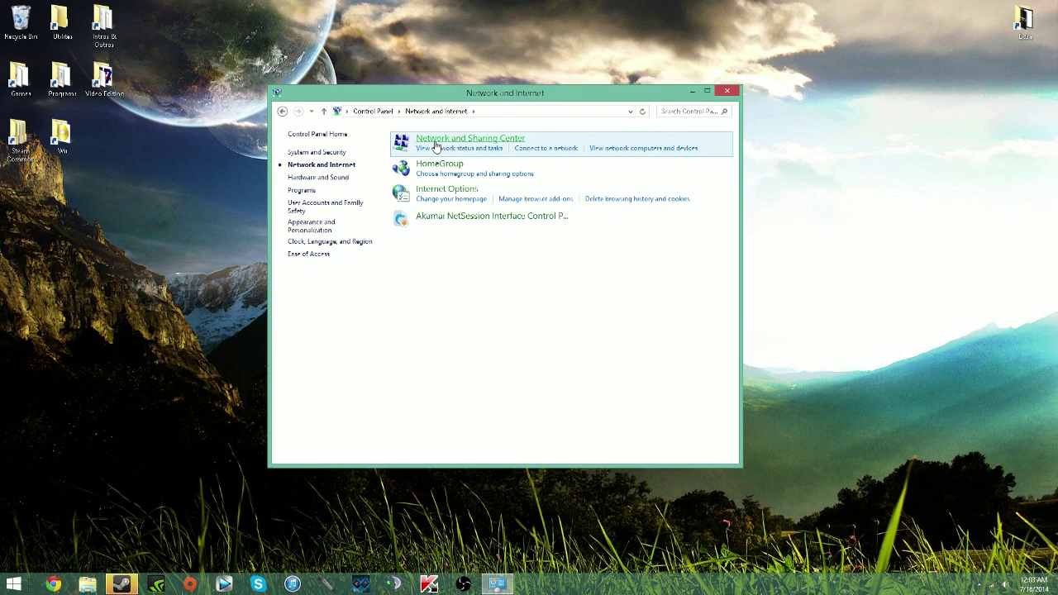
{"action": "left_click", "coordinate": [433, 140]}
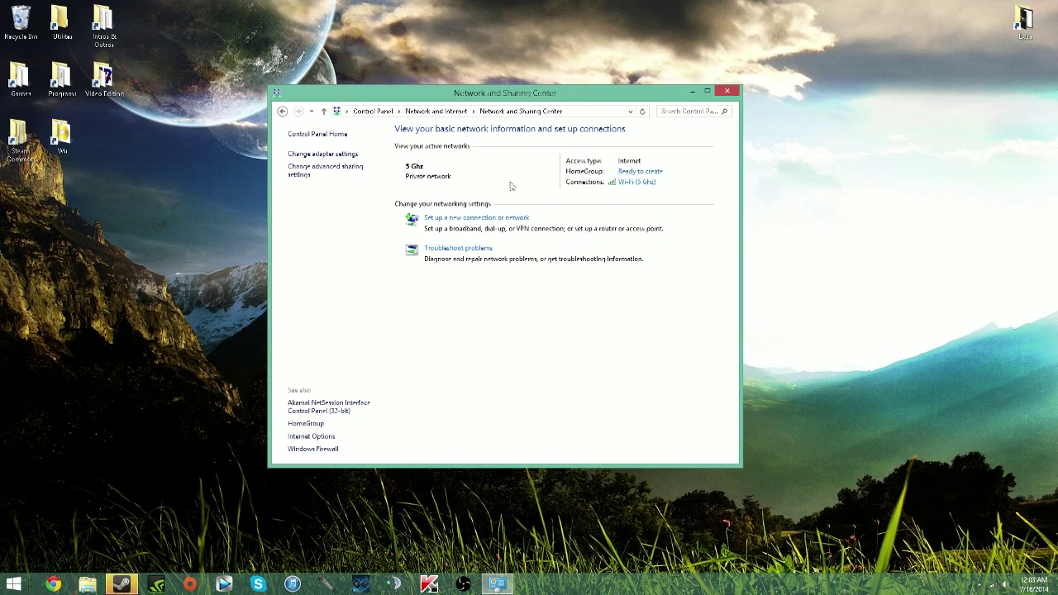
- Open the Internet Protocol Version 4 (TCP/IPv4) properties of the Wi-Fi adapter
{"action": "left_click", "coordinate": [333, 156]}
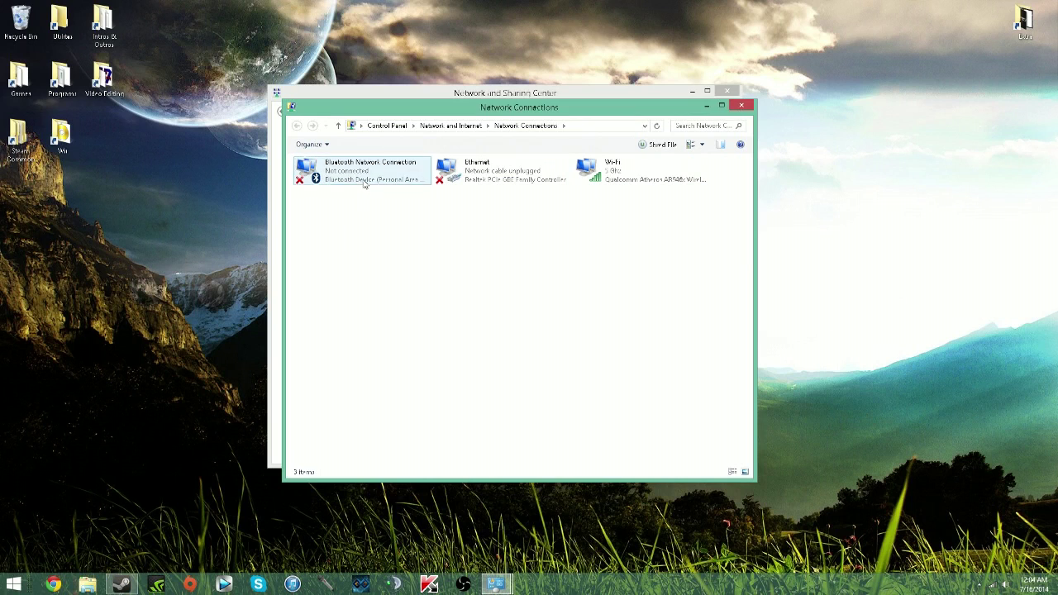
{"action": "right_click", "coordinate": [628, 175]}
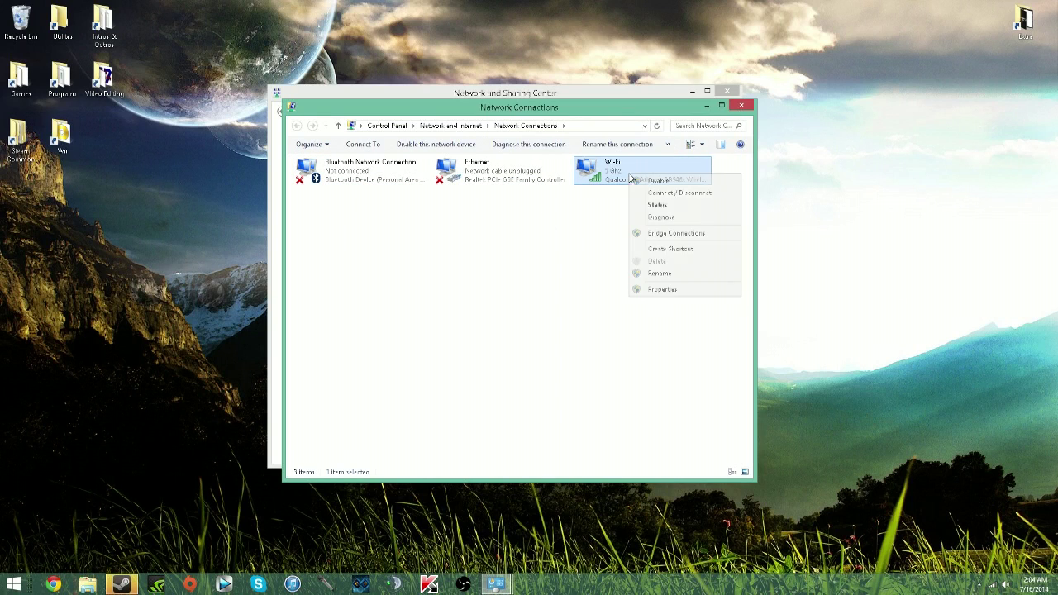
{"action": "left_click", "coordinate": [668, 289]}
{"action": "scroll", "coordinate": [422, 287], "scroll_direction": "down", "scroll_amount": 1}
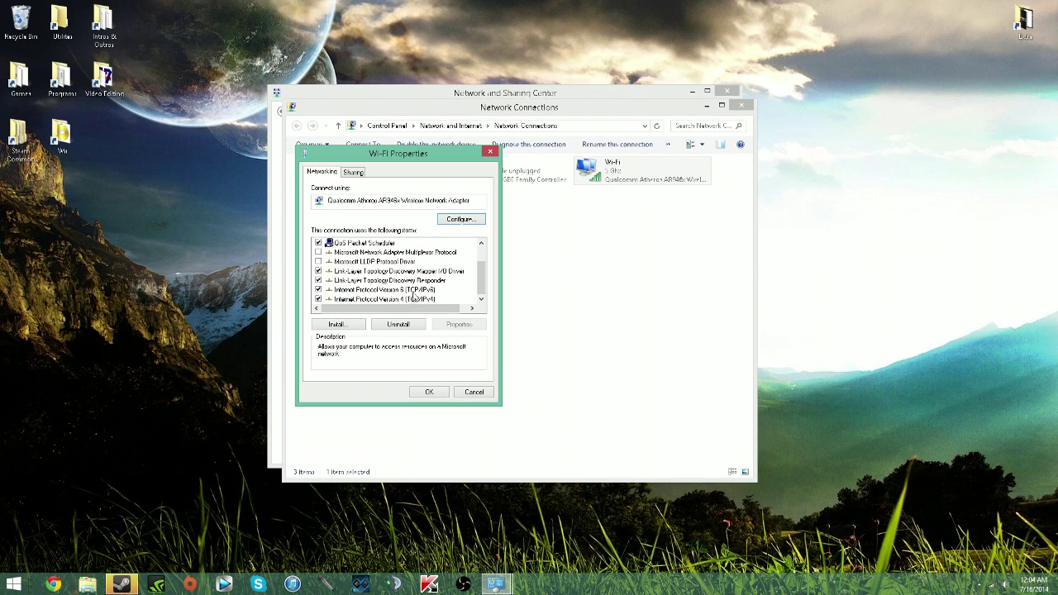
{"action": "left_click", "coordinate": [371, 300]}
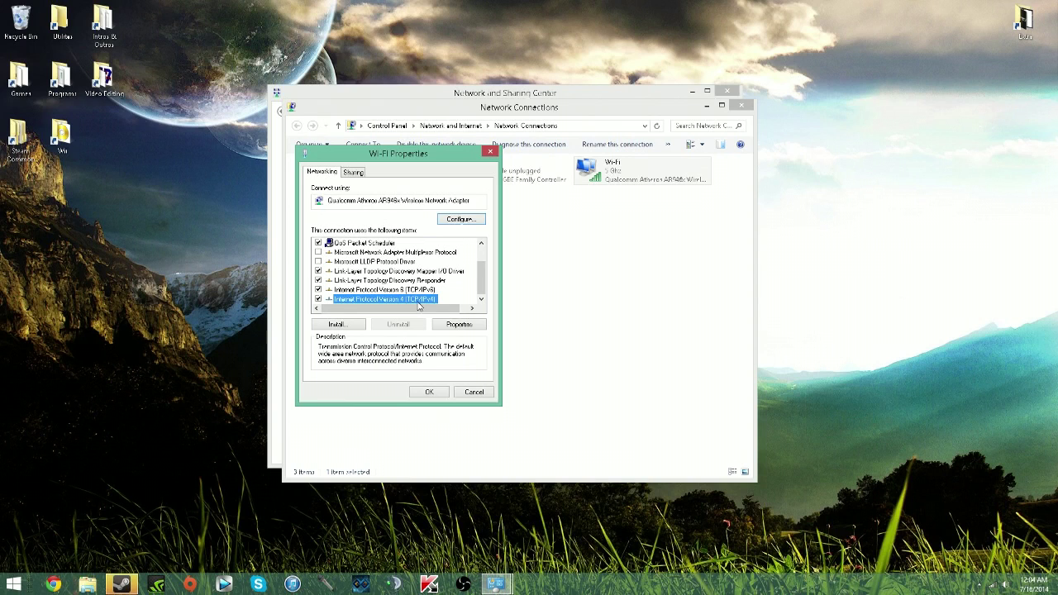
{"action": "left_click", "coordinate": [448, 324]}
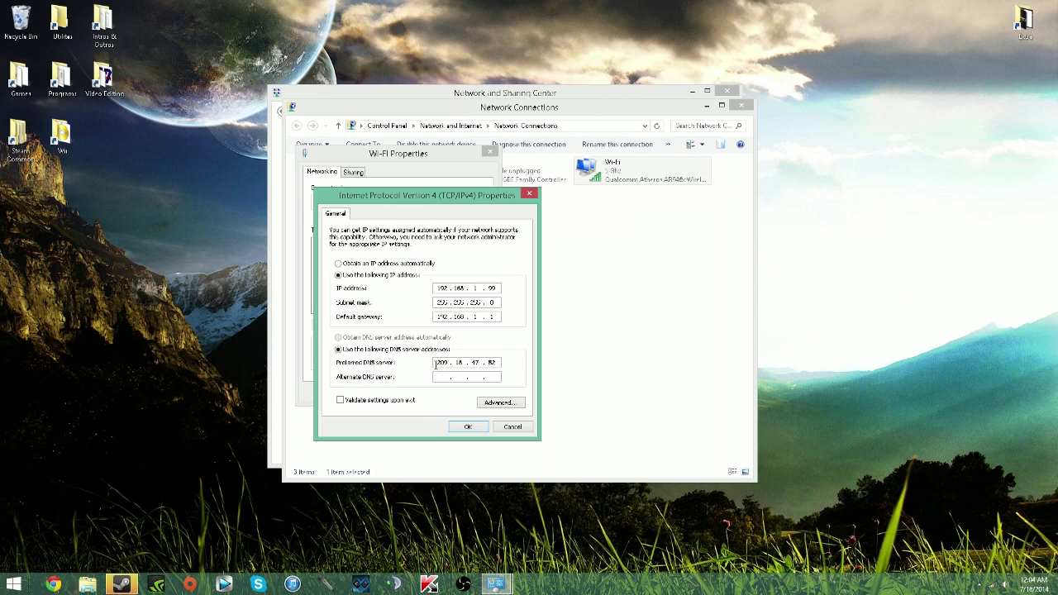
- Set the preferred DNS server to 8.8.8.8 and the alternate to 8.8.4.4, and apply the Wi-Fi properties
{"action": "double_click", "coordinate": [436, 362]}
{"action": "key", "text": "BackSpace"}
{"action": "key", "text": "BackSpace"}
{"action": "key", "text": "BackSpace"}
{"action": "key", "text": "BackSpace"}
{"action": "key", "text": "BackSpace"}
{"action": "key", "text": "BackSpace"}
{"action": "type", "text": "8.8"}
{"action": "double_click", "coordinate": [493, 377]}
{"action": "key", "text": "shift+Tab"}
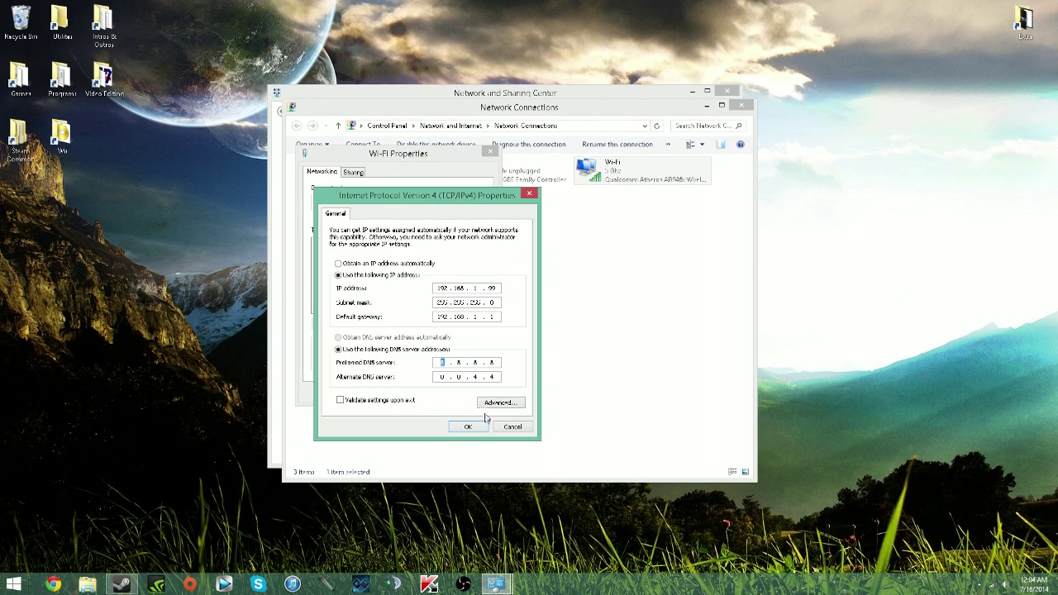
{"action": "left_click", "coordinate": [465, 423]}
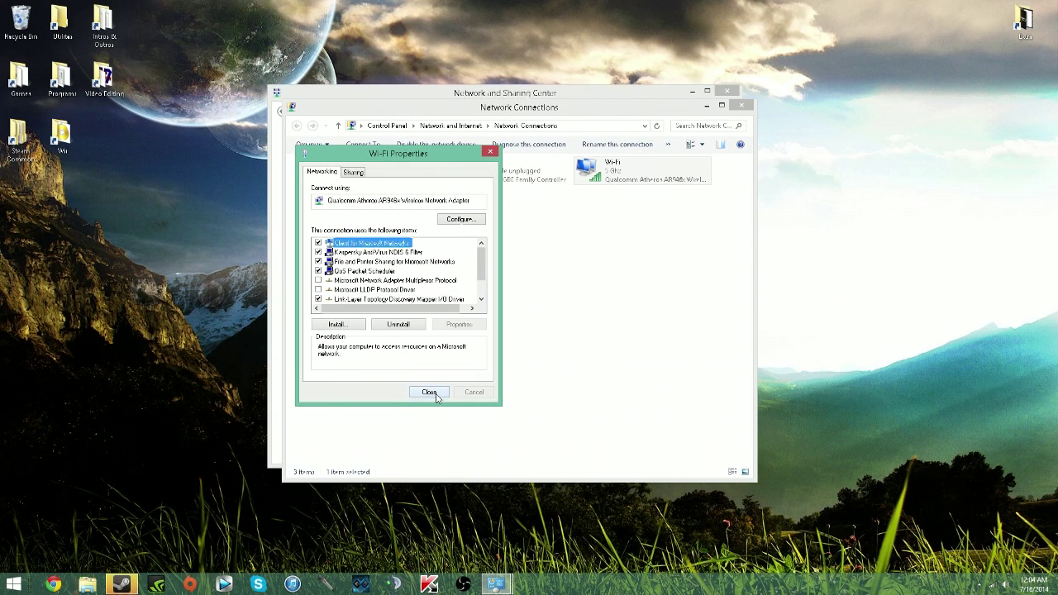
{"action": "left_click", "coordinate": [436, 397]}
- Close the Network Connections and Network and Sharing Center windows
{"action": "left_click", "coordinate": [741, 105]}
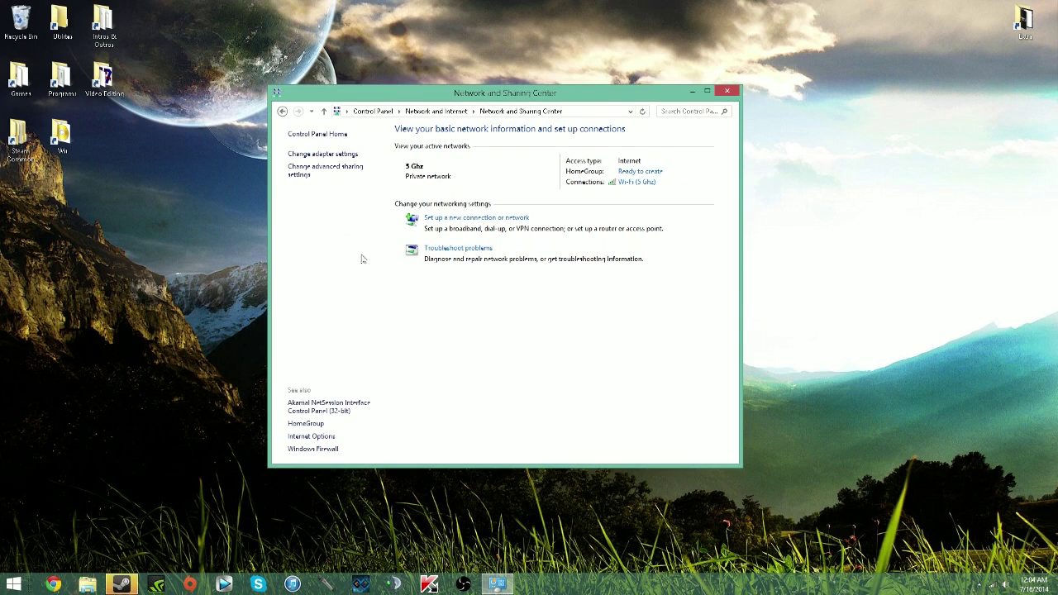
{"action": "left_click", "coordinate": [706, 90]}
{"action": "left_click", "coordinate": [1013, 5]}
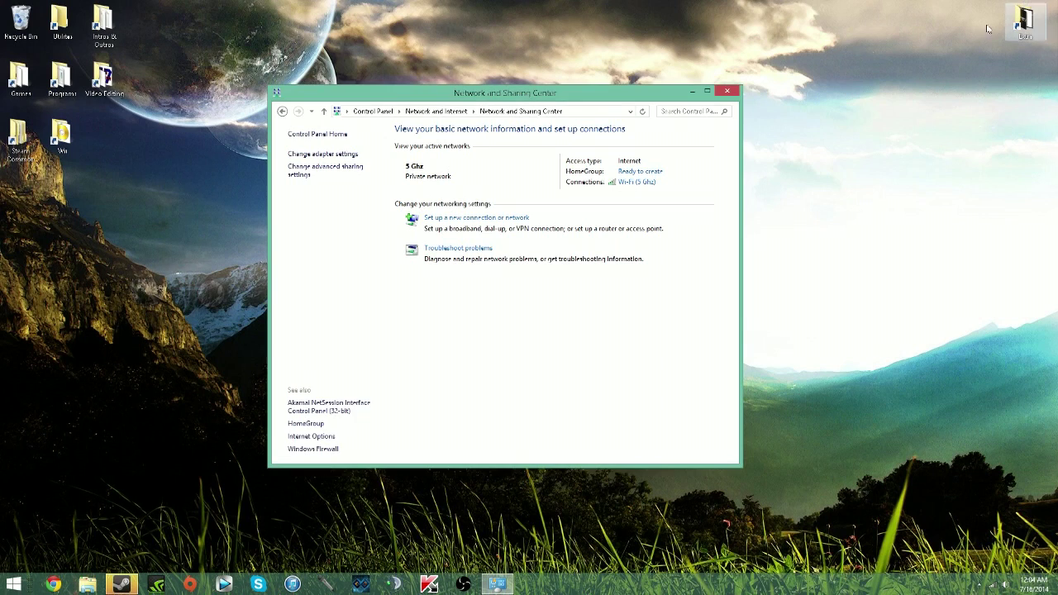
{"action": "left_click", "coordinate": [727, 90]}
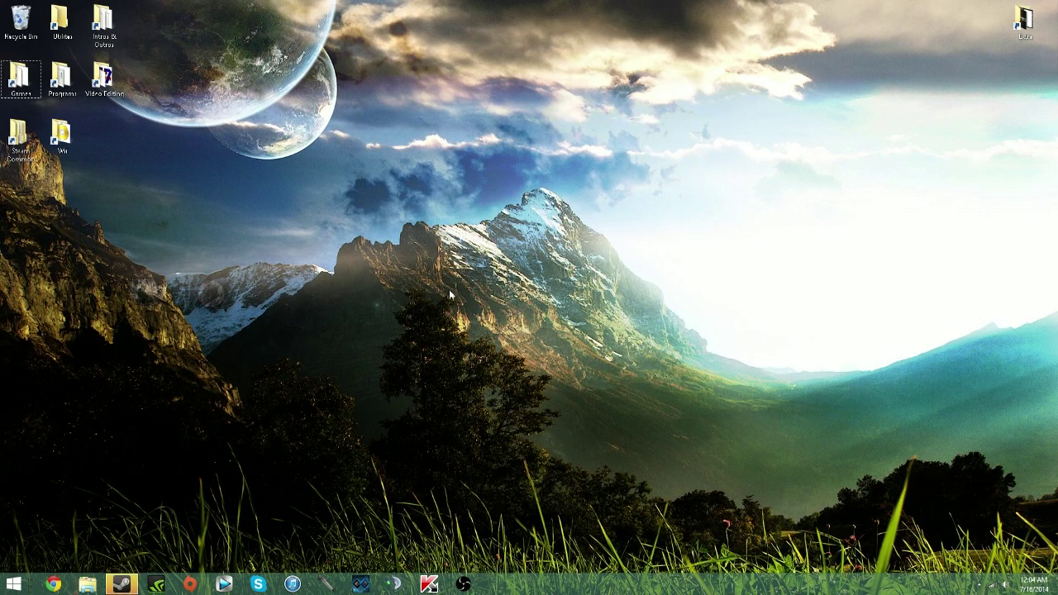
- Relaunch PlanetSide 2 from the Games folder to check whether the launcher loads, and close the launcher
{"action": "double_click", "coordinate": [19, 76]}
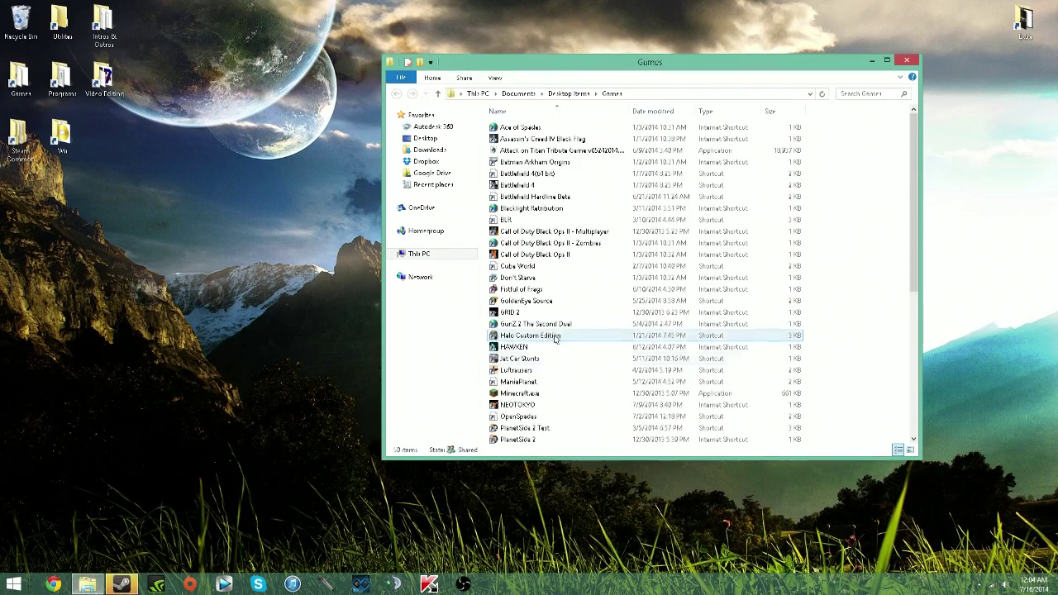
{"action": "scroll", "coordinate": [556, 355], "scroll_direction": "down", "scroll_amount": 1}
{"action": "left_click", "coordinate": [535, 415]}
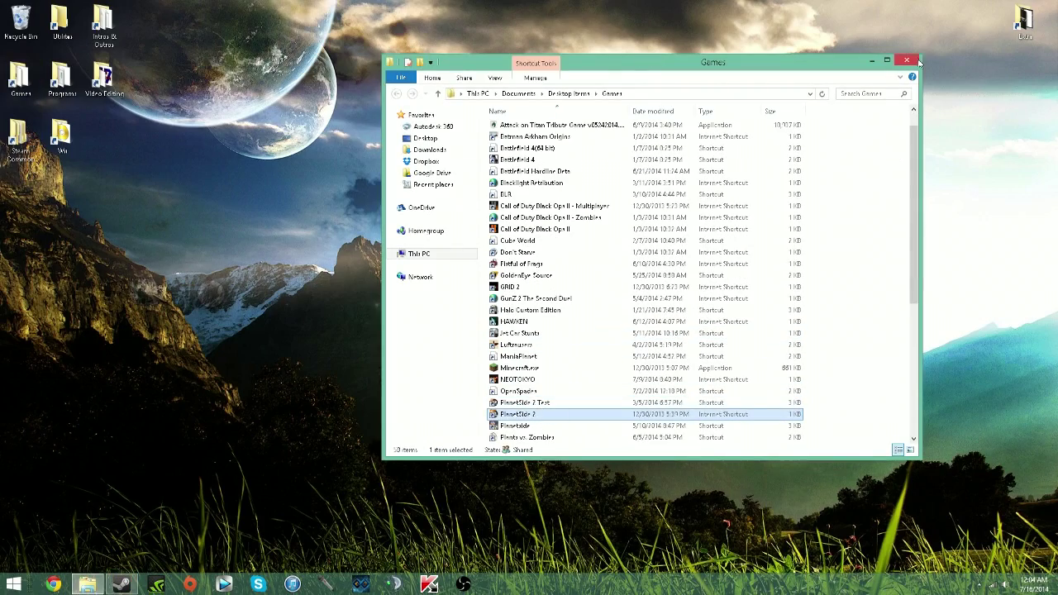
{"action": "left_click", "coordinate": [913, 61]}
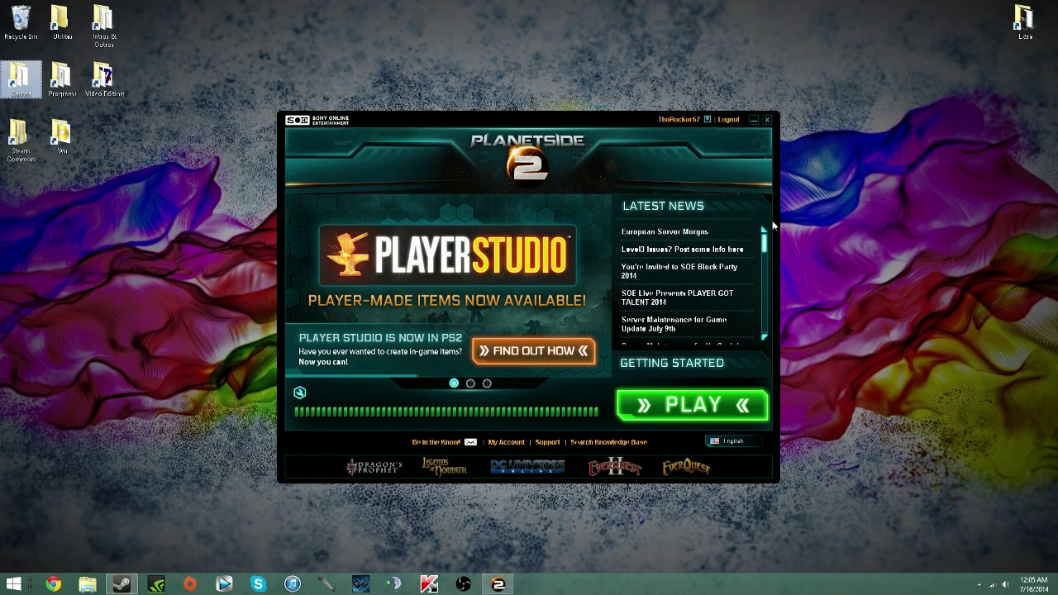
{"action": "left_click", "coordinate": [767, 120]}
- Disconnect from the 5 Ghz Wi-Fi network and reconnect to it
{"action": "left_click", "coordinate": [981, 585]}
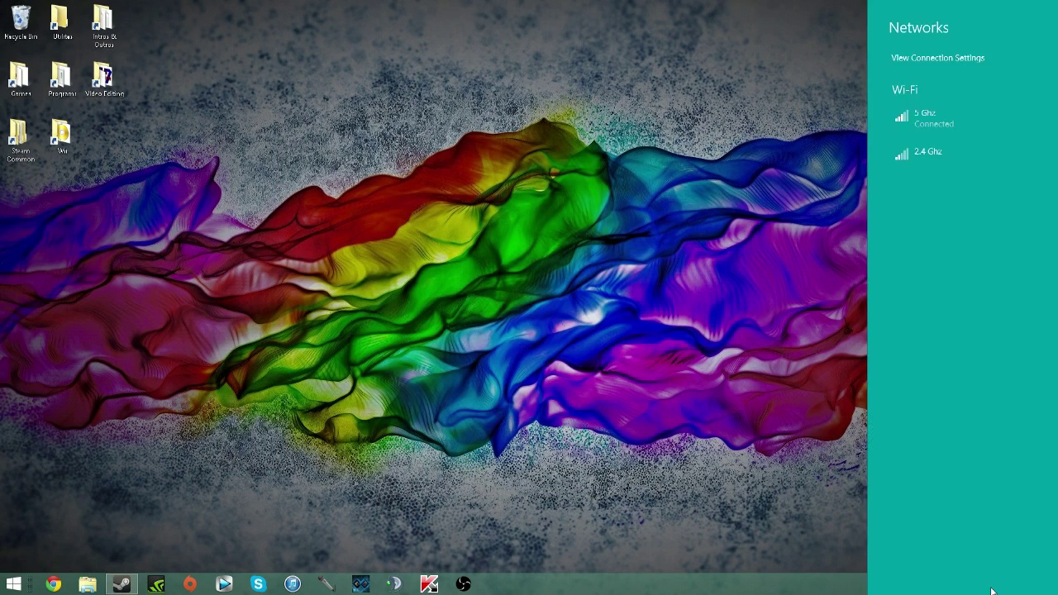
{"action": "left_click", "coordinate": [942, 119]}
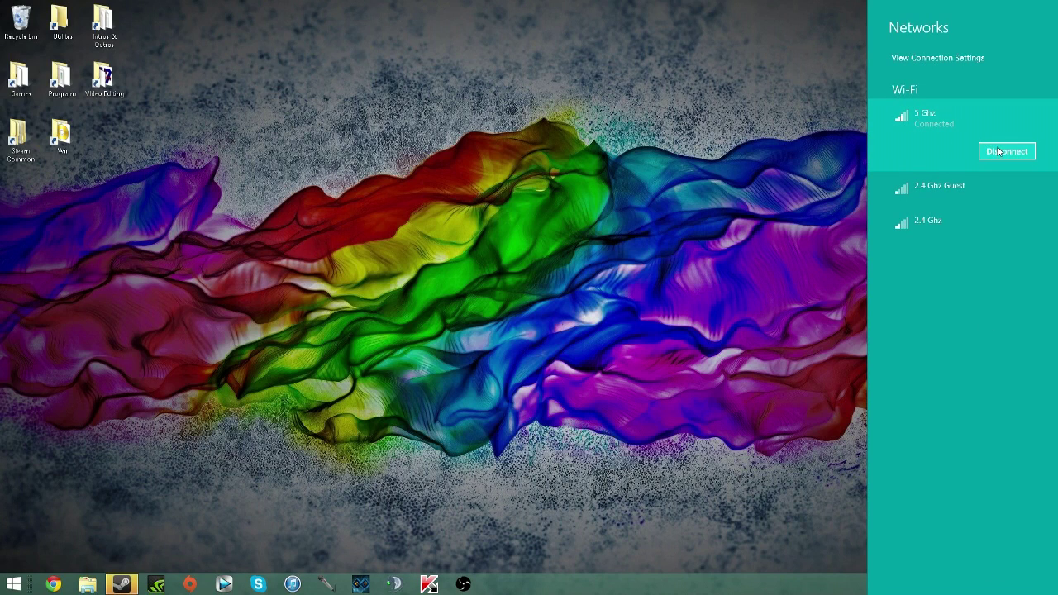
{"action": "left_click", "coordinate": [1014, 151]}
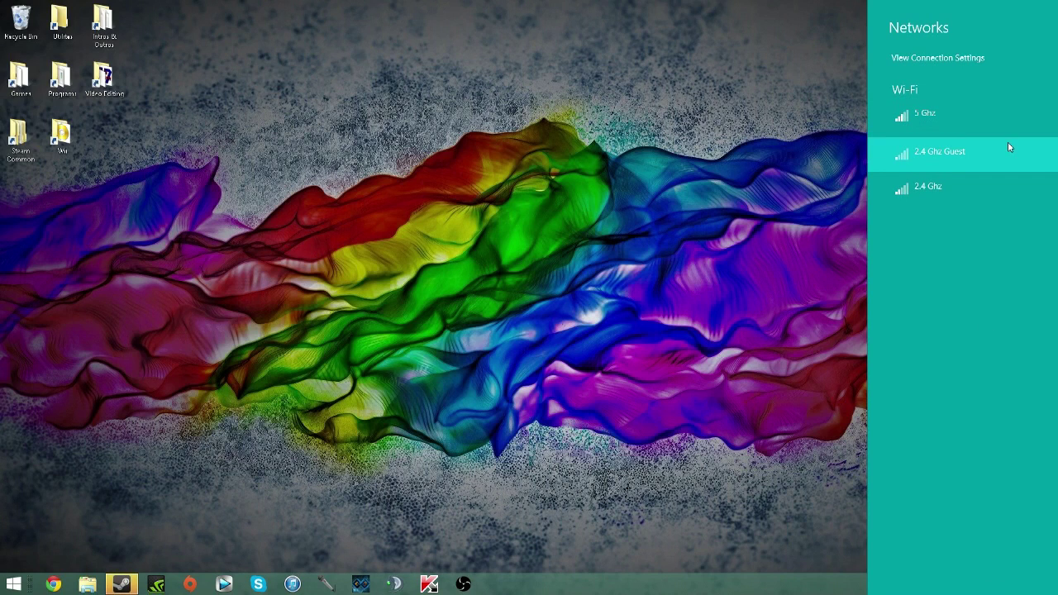
{"action": "left_click", "coordinate": [940, 165]}
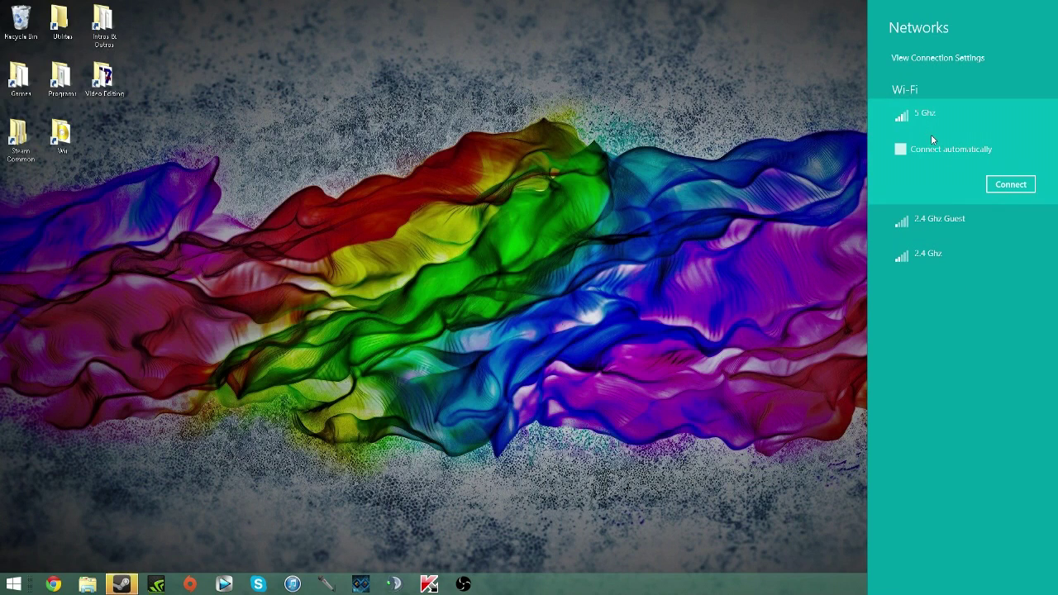
{"action": "left_click", "coordinate": [1004, 185]}
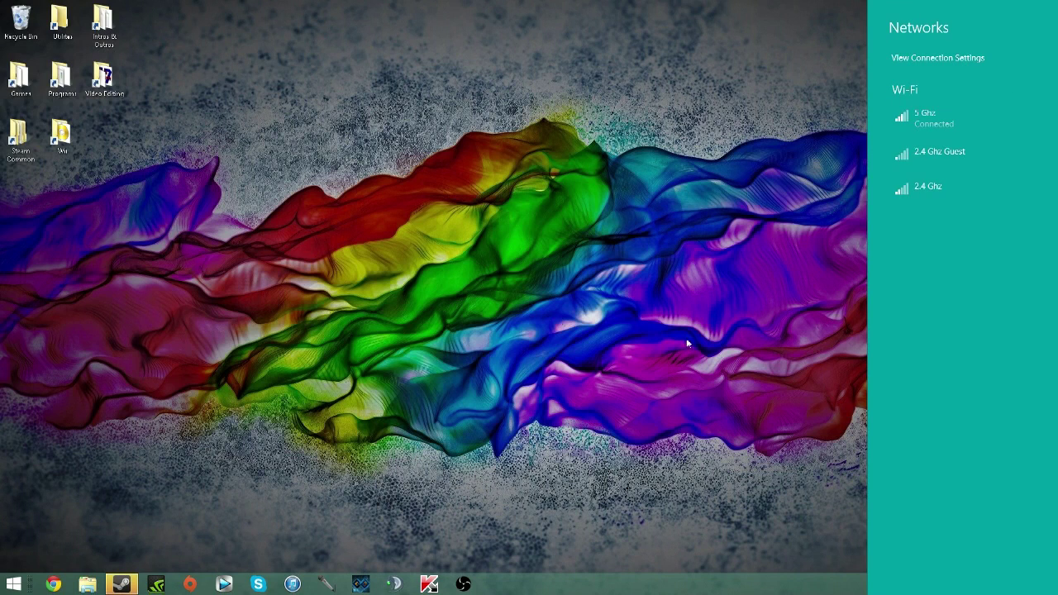
- Close the Networks pane and the Task Manager window
{"action": "left_click", "coordinate": [746, 526]}
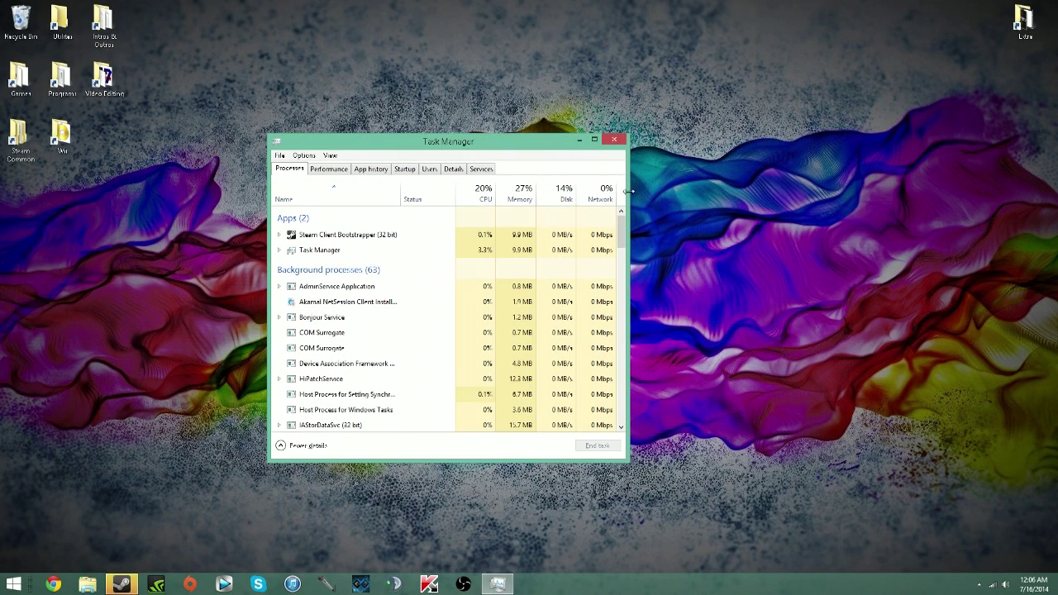
{"action": "left_click", "coordinate": [615, 140]}
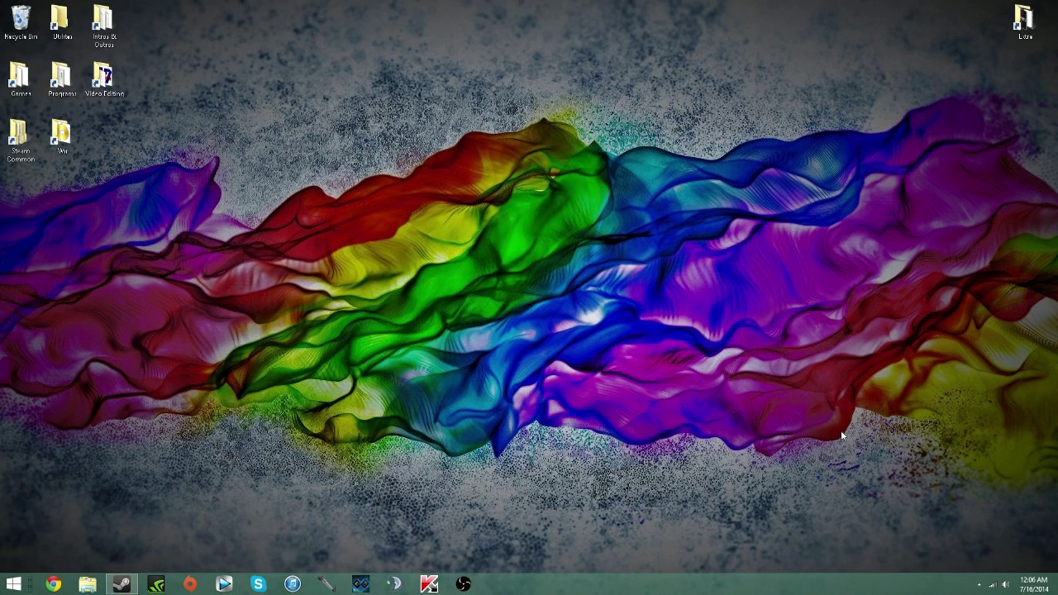
- Launch PlanetSide 2 from the Steam library, close the library window, and bring the game's launcher to the front
{"action": "left_click", "coordinate": [124, 582]}
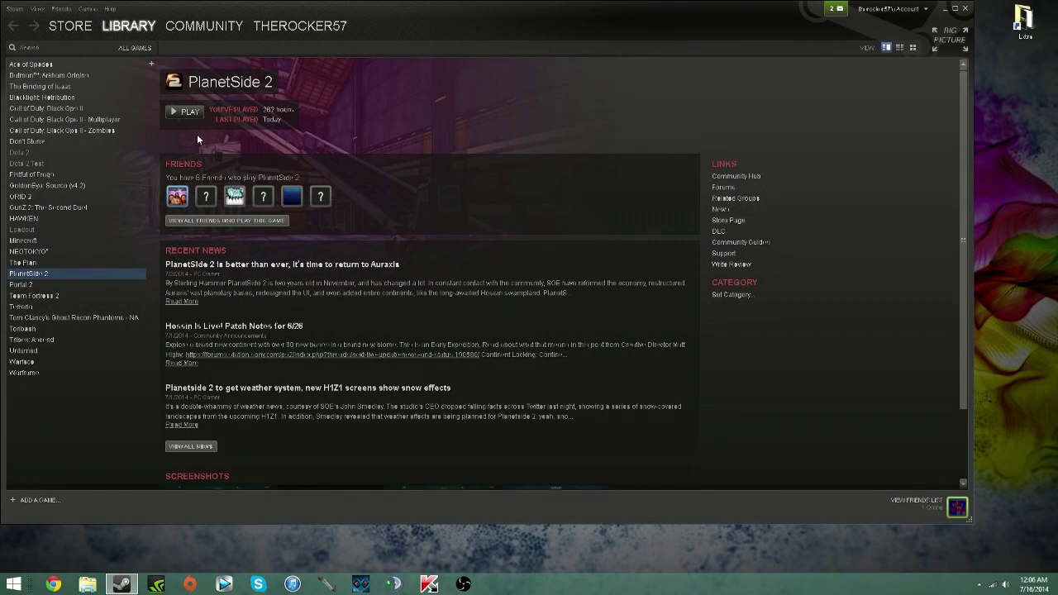
{"action": "left_click", "coordinate": [964, 8]}
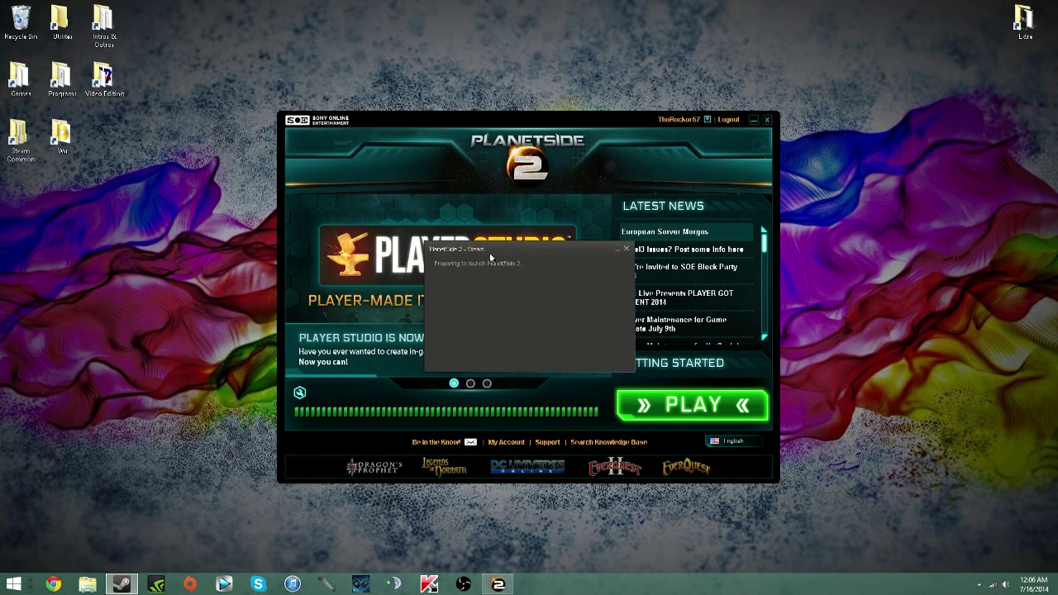
{"action": "left_click", "coordinate": [530, 315]}
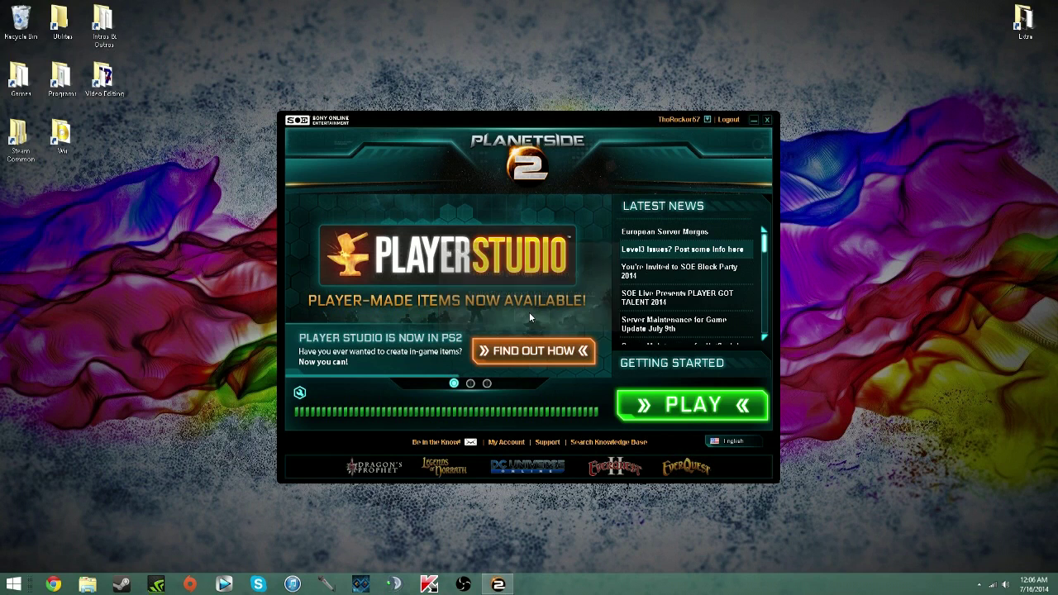
- Start PlanetSide 2 from its launcher, dismissing the Steam error and switching to the game window
{"action": "left_click", "coordinate": [669, 406]}
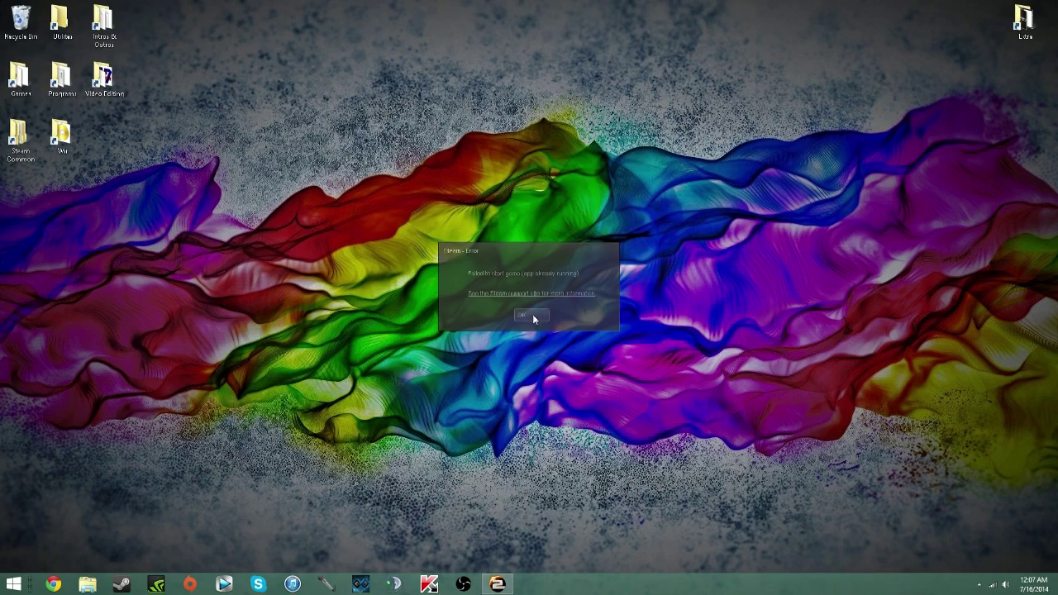
{"action": "left_click", "coordinate": [531, 314]}
{"action": "left_click", "coordinate": [497, 583]}
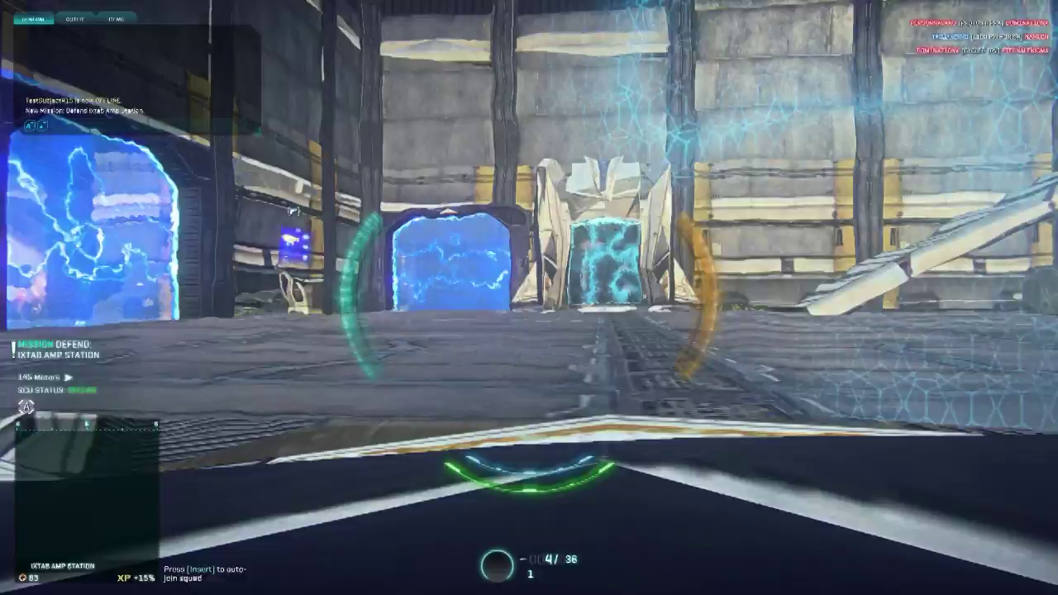
{"action": "key", "text": "w"}
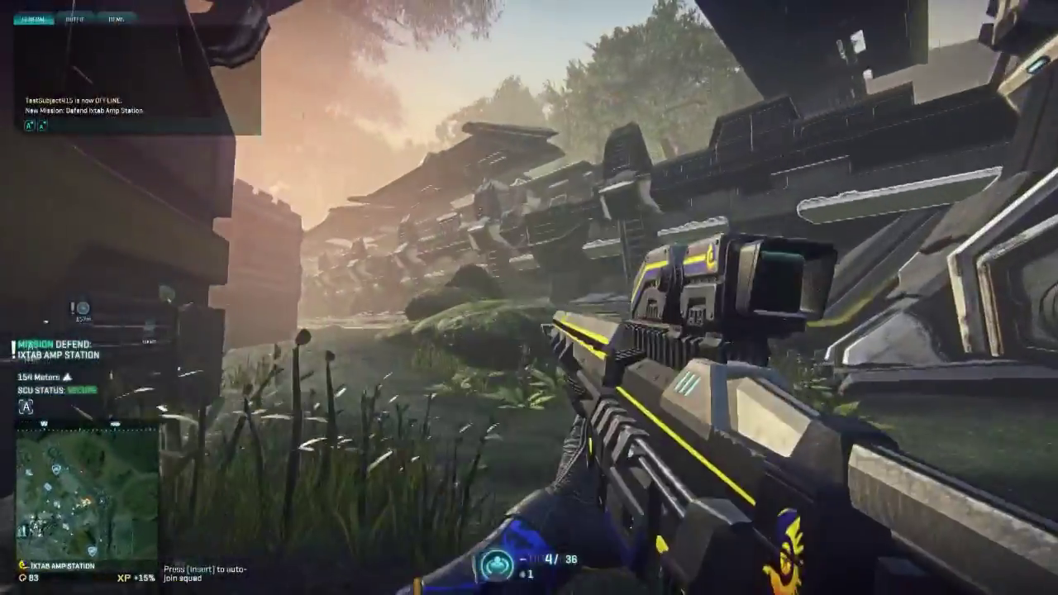
{"action": "key", "text": "3"}
{"action": "key", "text": "1"}
{"action": "key", "text": "w"}
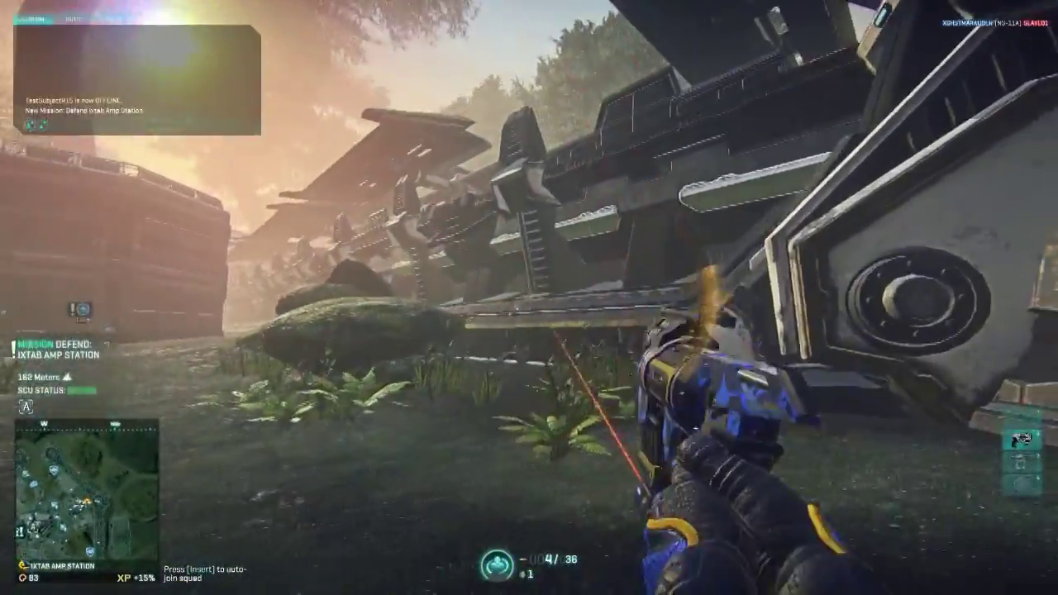
{"action": "key", "text": "w"}
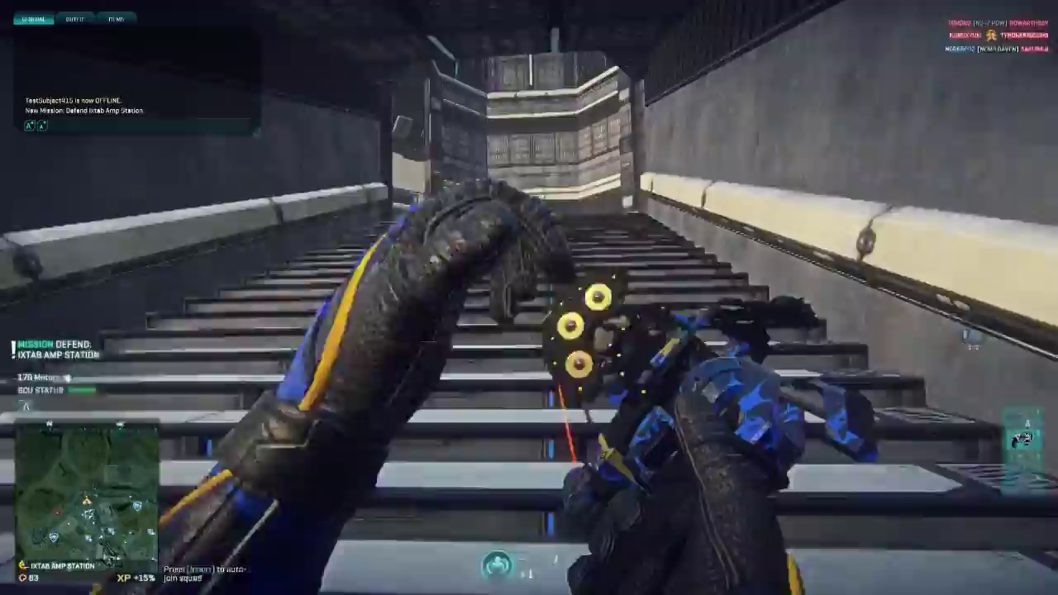
{"action": "key", "text": "w"}
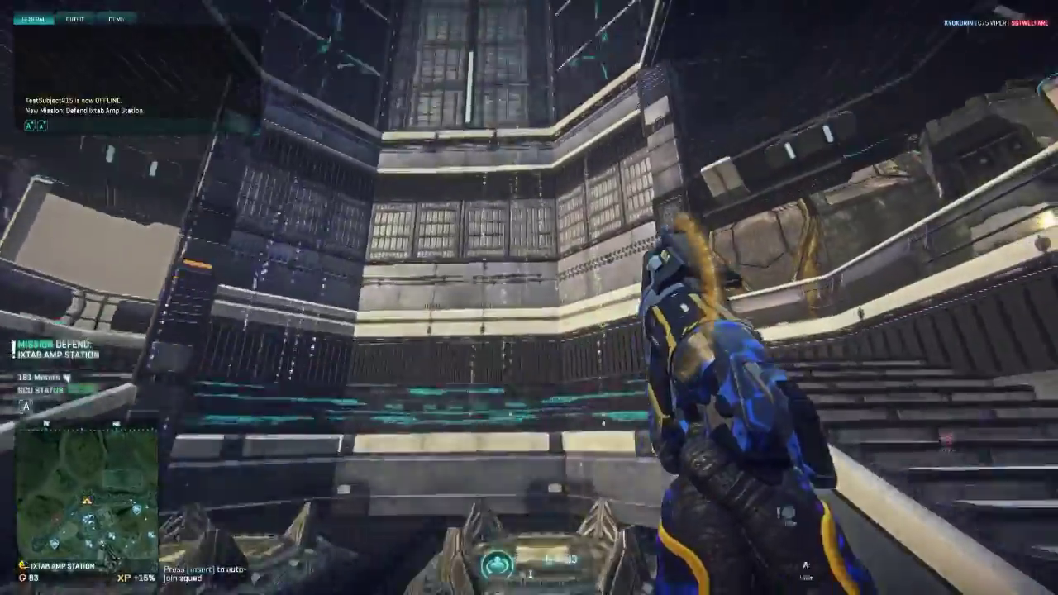
{"action": "key", "text": "w"}
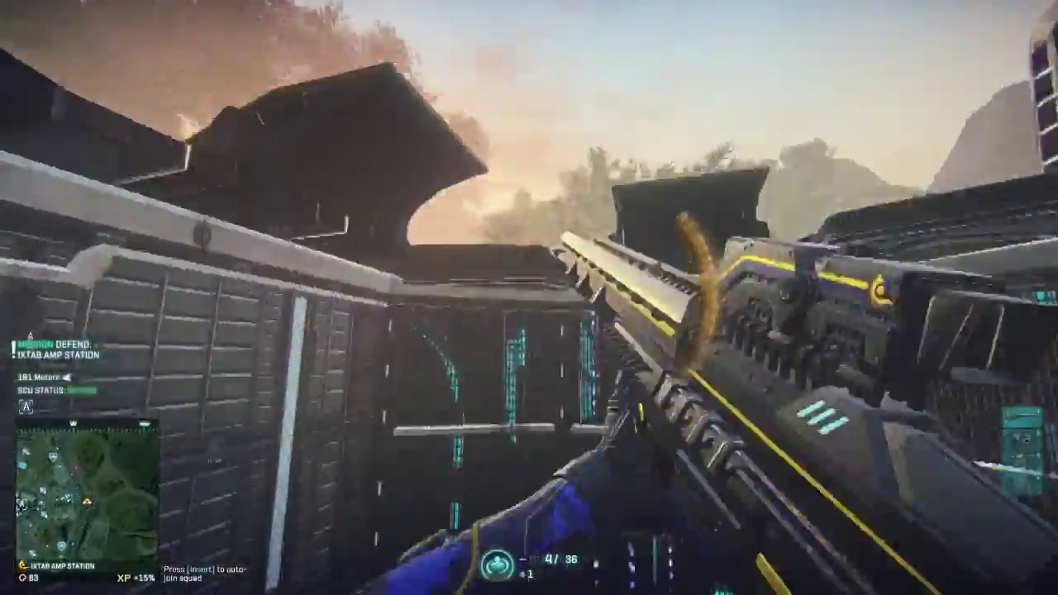